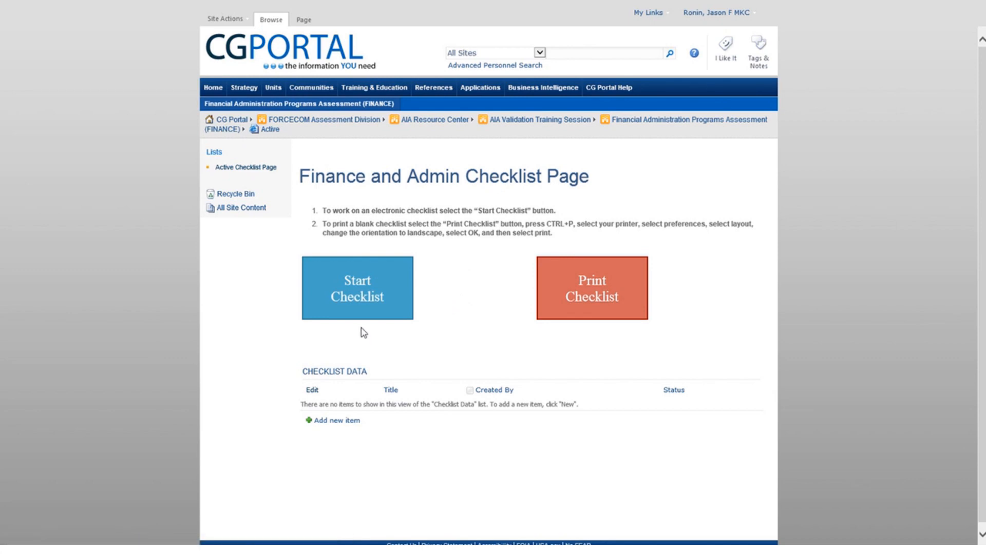
Start a new Finance and Admin checklist and set Unit POC to the staff member found by last-name search.
left_click(362, 300)
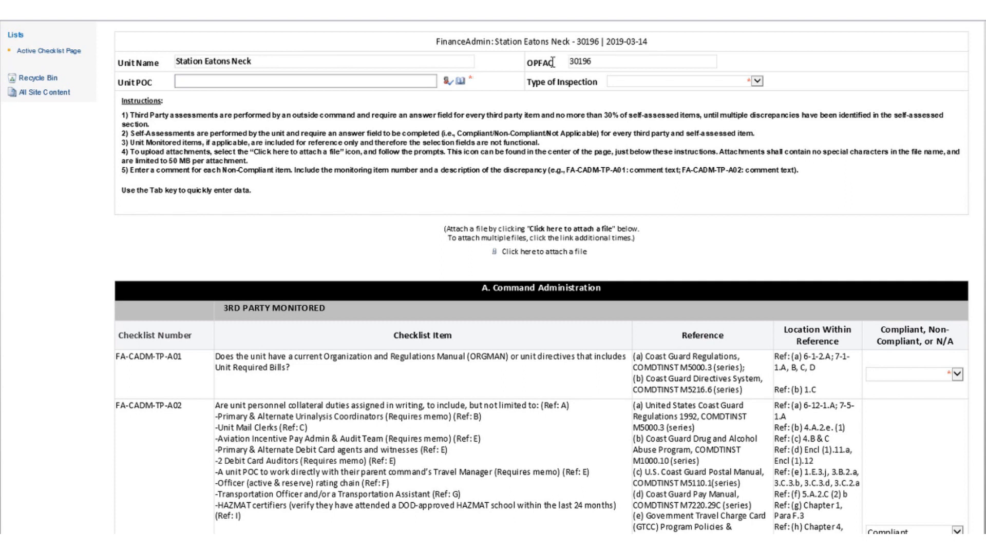
left_click(461, 82)
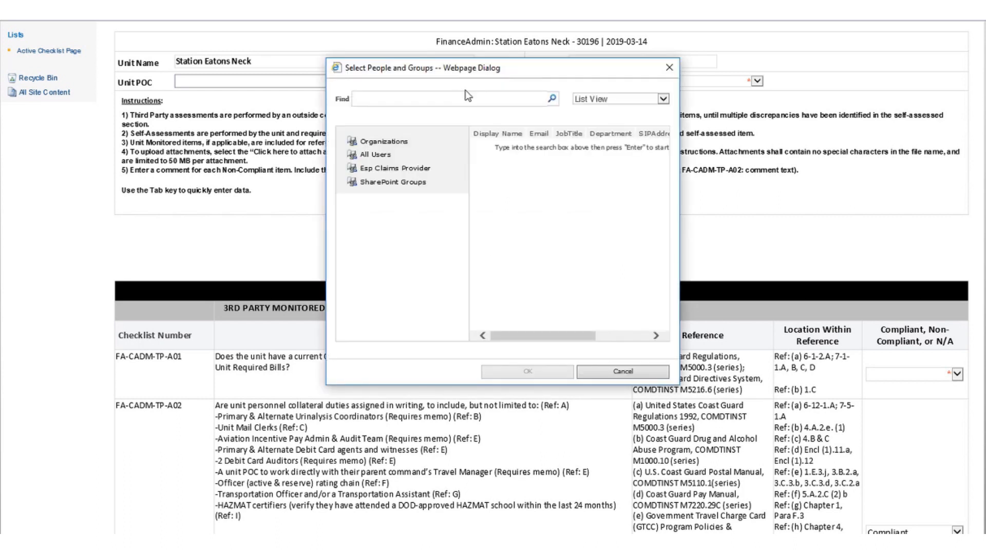
type("ronin")
key("Return")
left_click(507, 149)
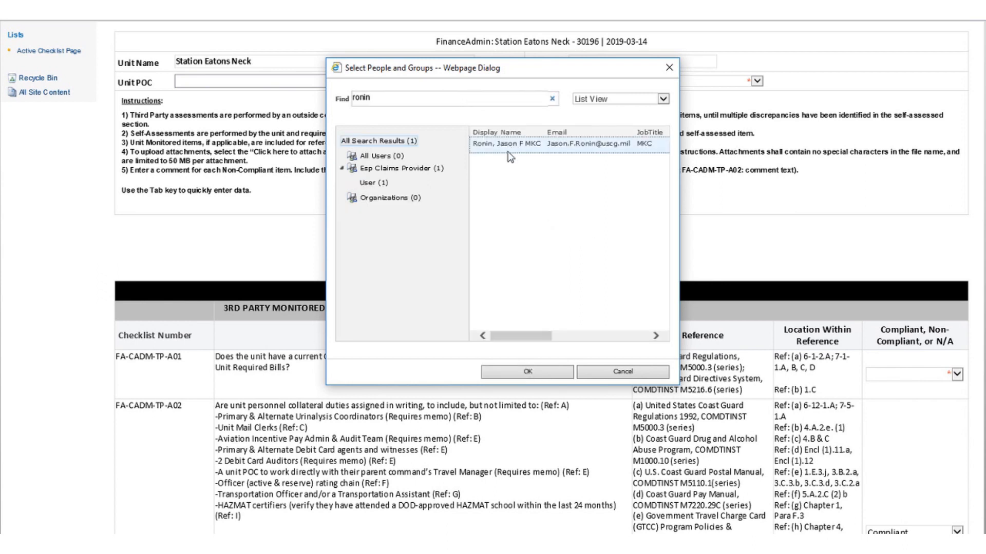
left_click(532, 370)
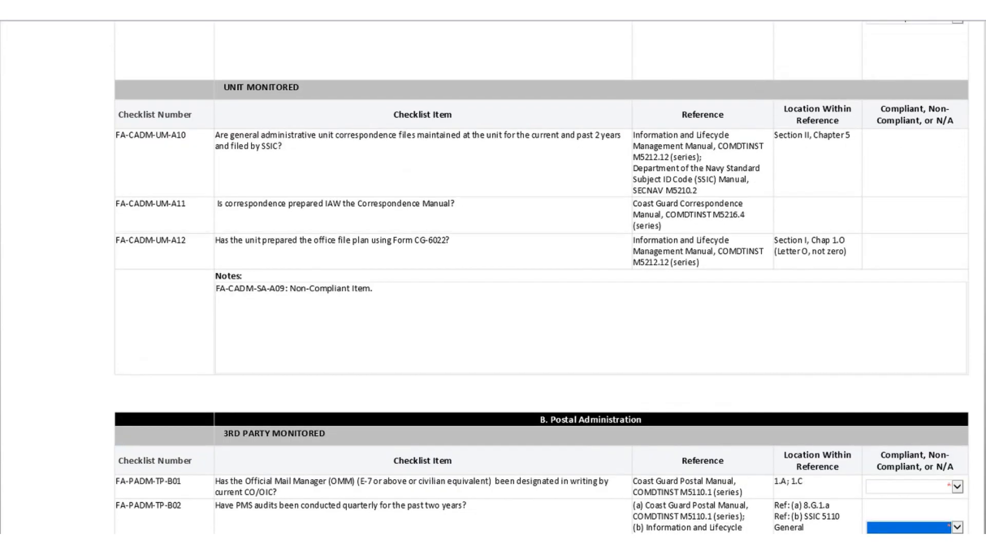
Choose 3rd Party Monitored from the Type of Inspection dropdown at the top of the form.
scroll(541, 277, "up", 20)
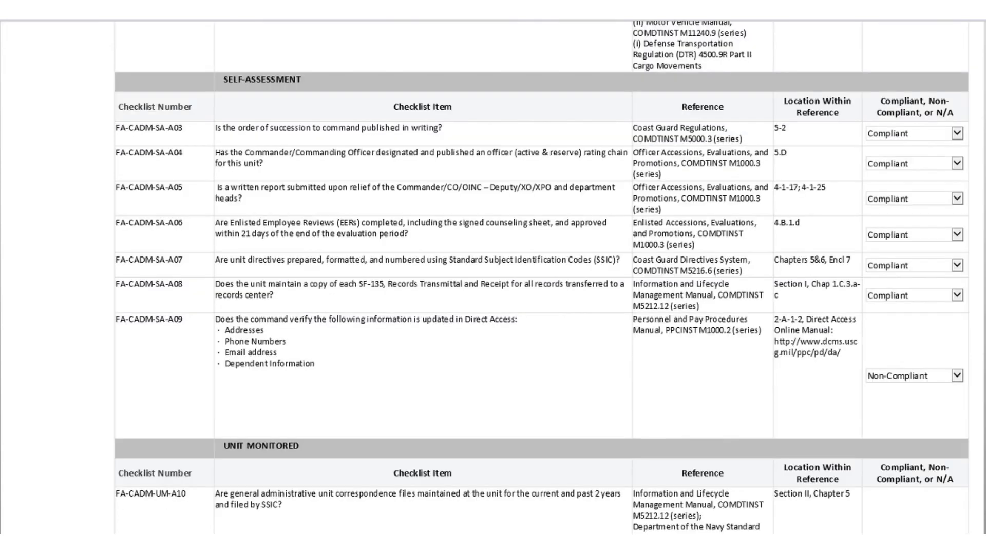
left_click(756, 82)
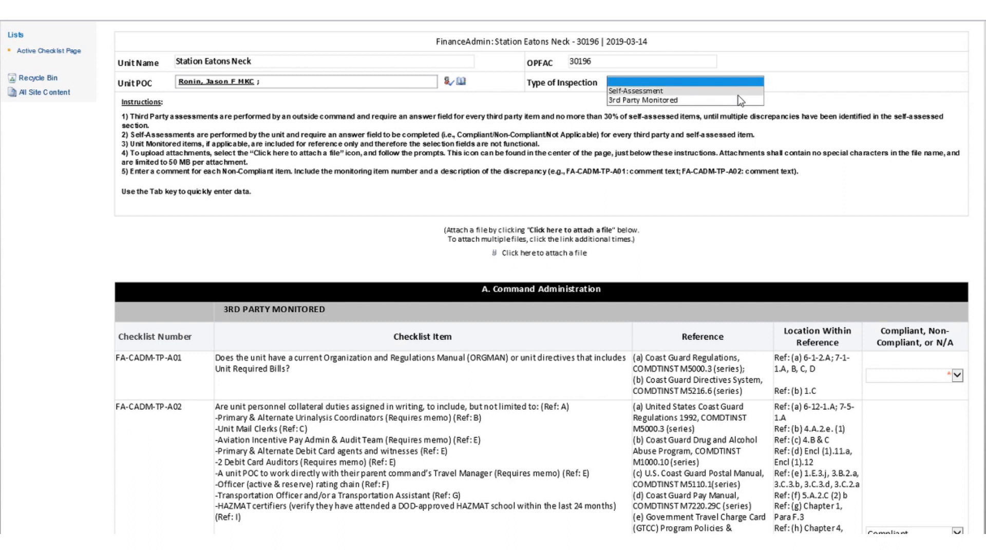
left_click(738, 100)
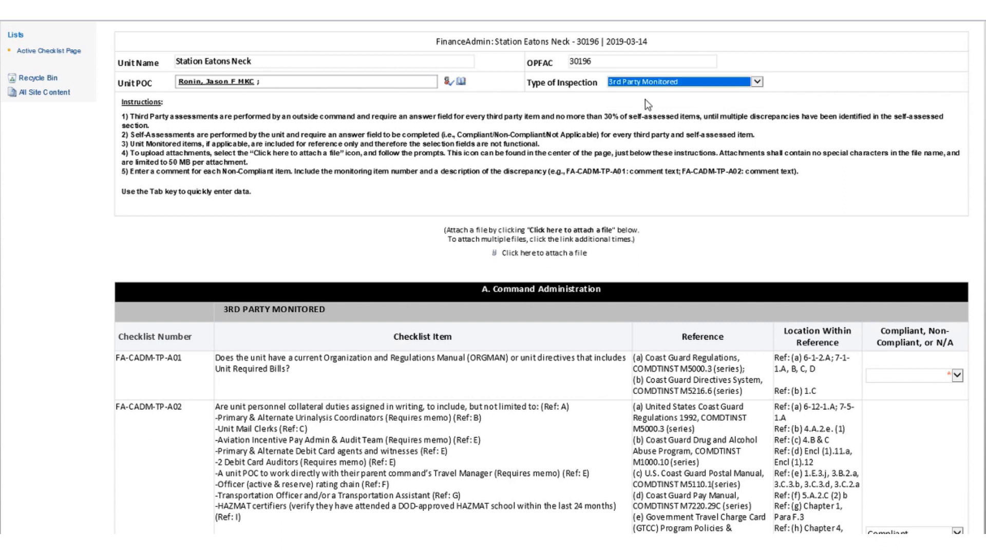
left_click(109, 112)
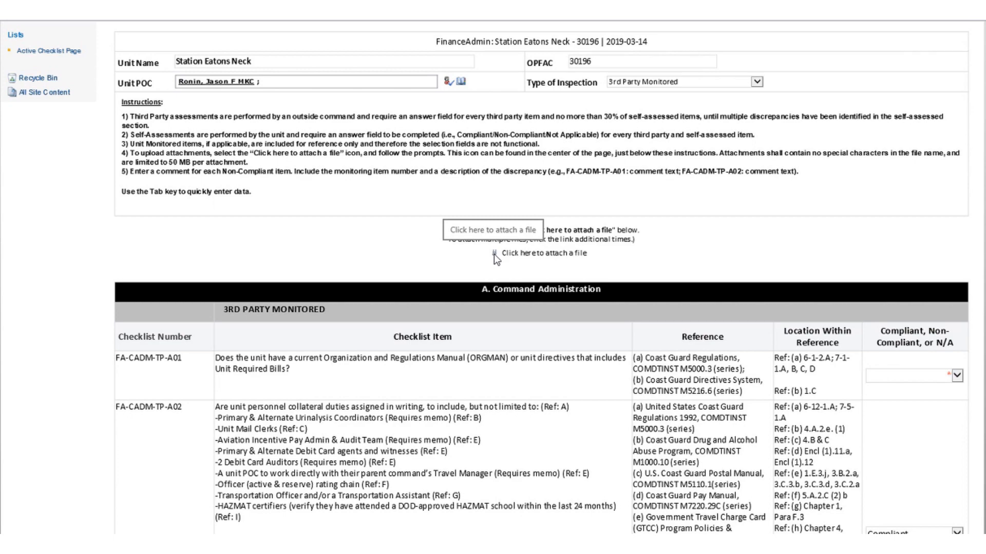
Mark item FA-CADM-TP-A01 Compliant and scroll down to review the Notes box.
scroll(494, 254, "down", 5)
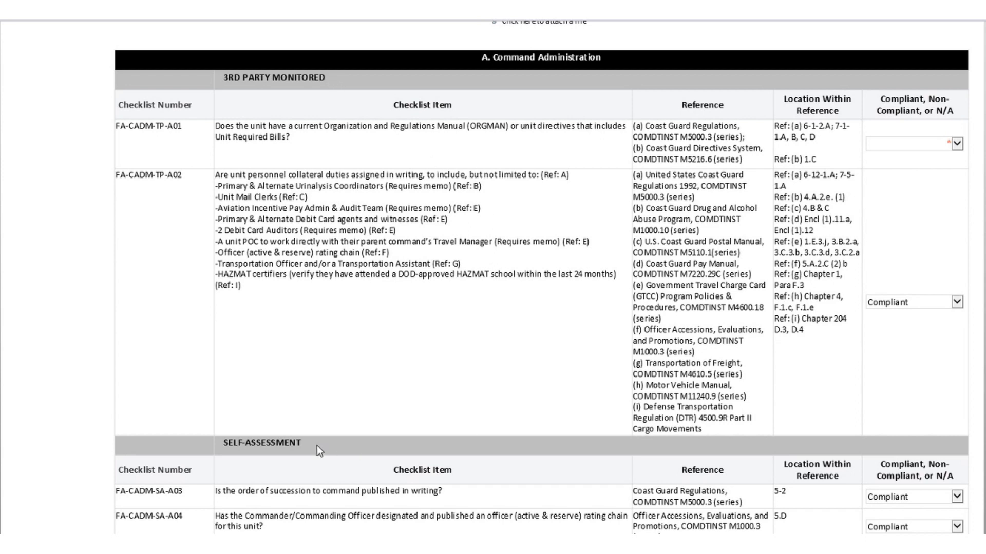
left_click(956, 145)
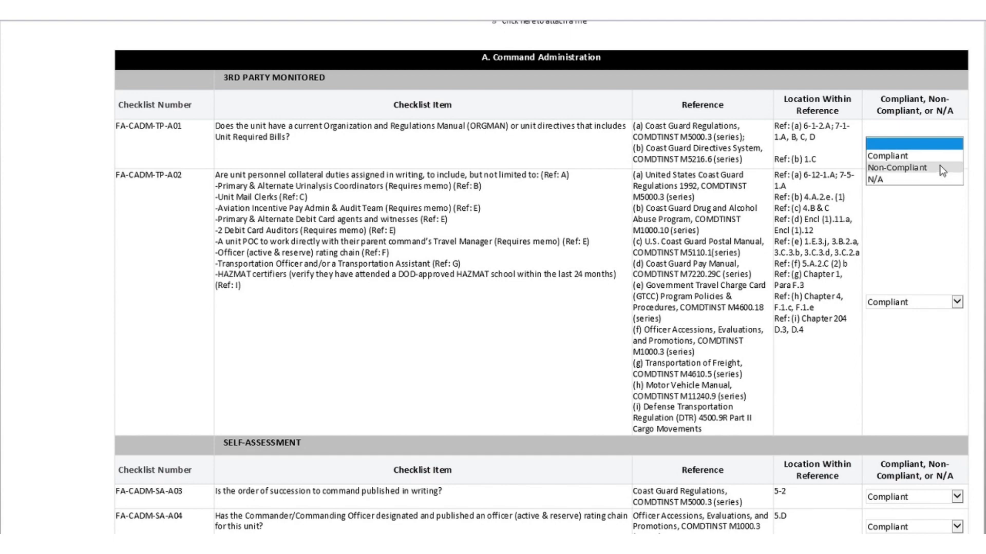
left_click(938, 158)
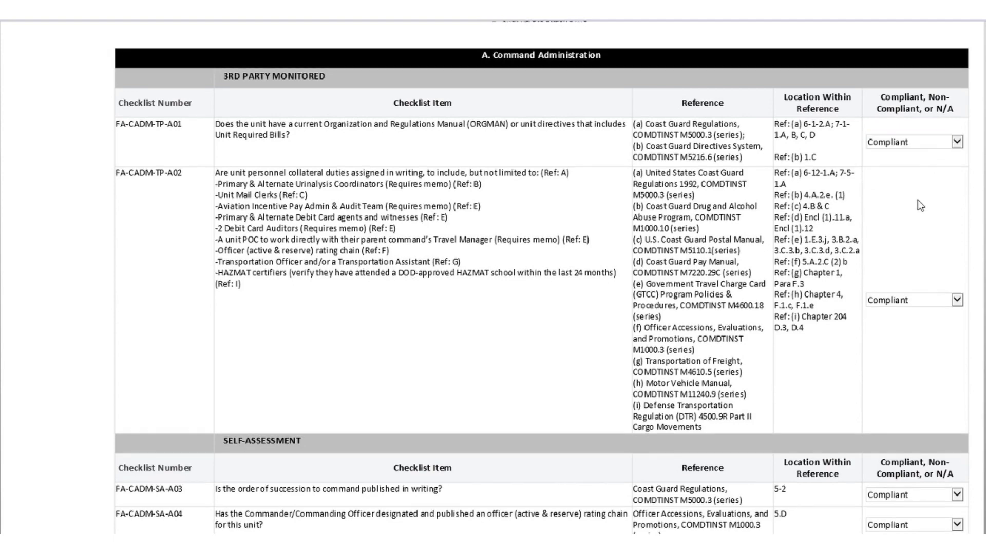
scroll(621, 383, "down", 8)
scroll(513, 364, "down", 2)
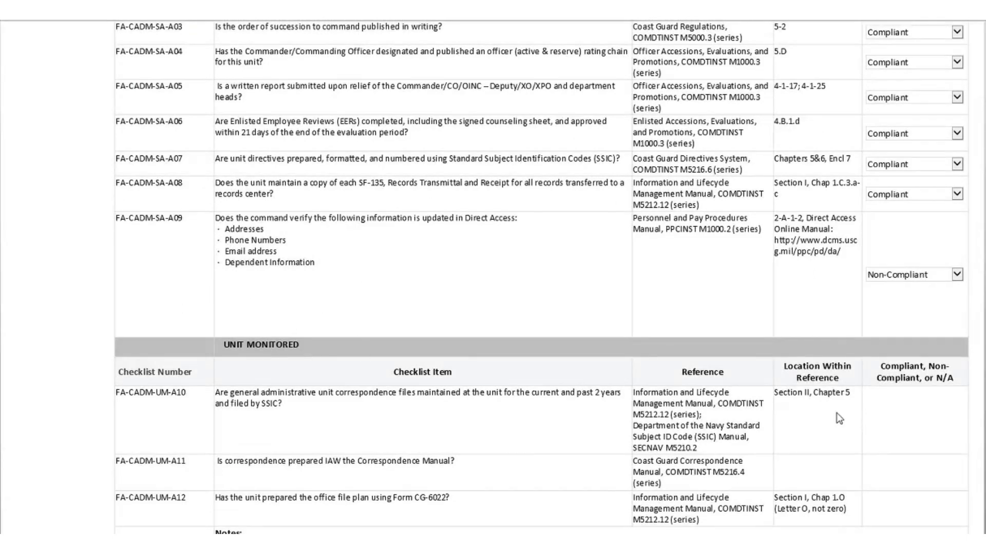
scroll(903, 421, "down", 2)
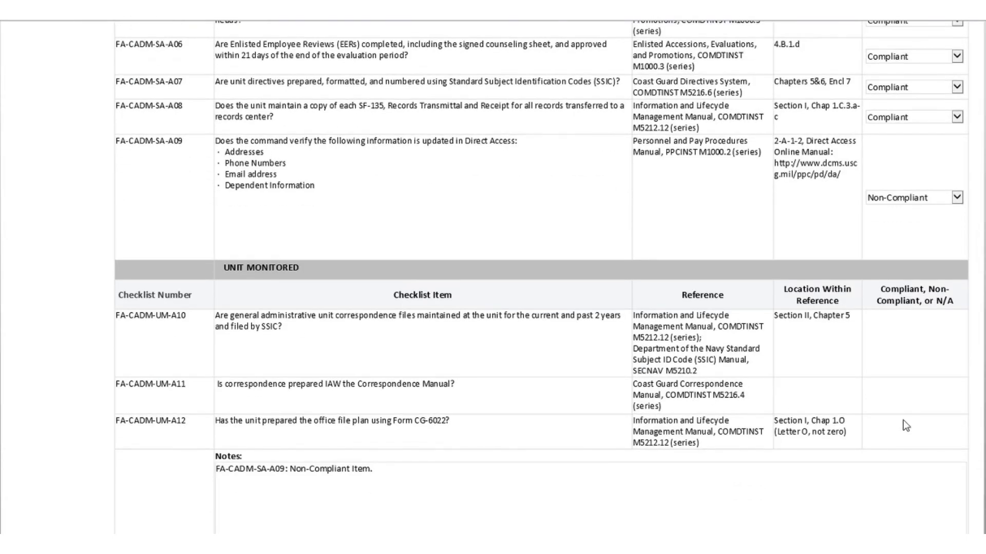
scroll(904, 426, "down", 2)
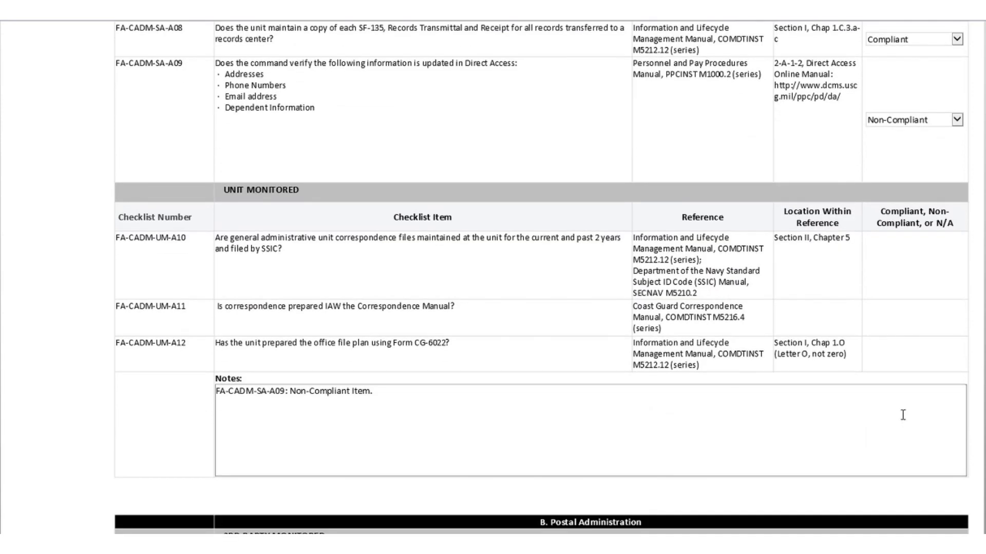
scroll(902, 415, "down", 2)
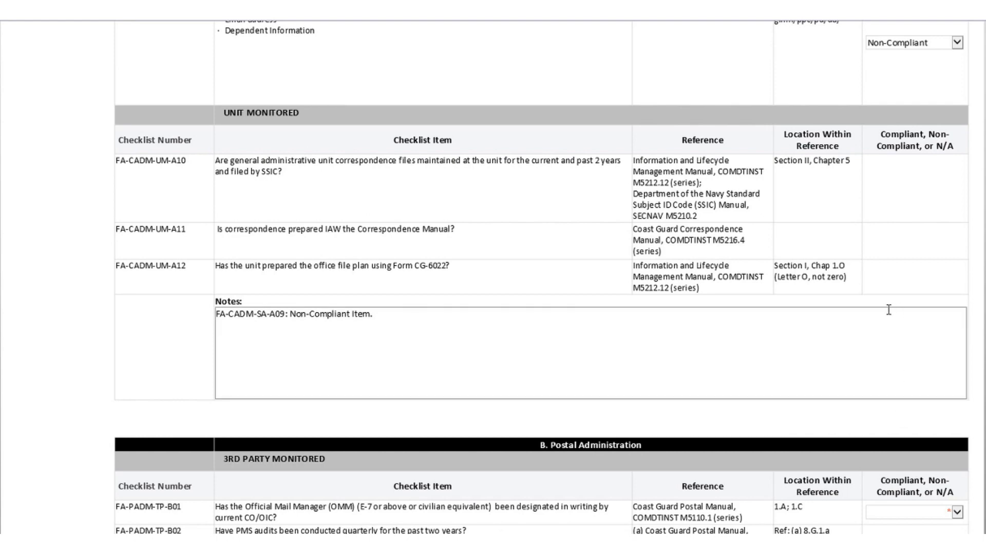
scroll(890, 311, "up", 2)
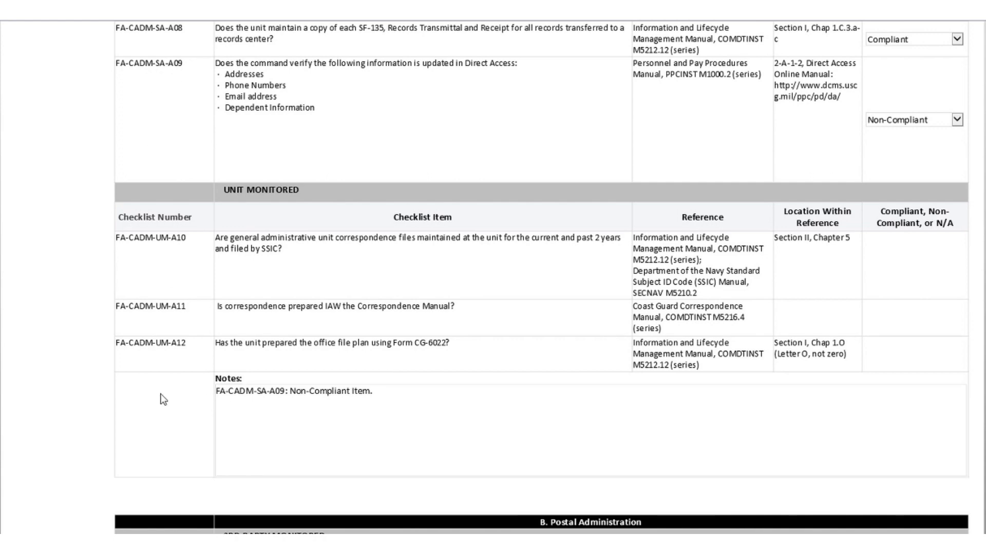
Set Postal Administration items FA-PADM-TP-B02 and FA-PADM-TP-B01 to Compliant, then scroll to the form's end.
scroll(173, 395, "down", 3)
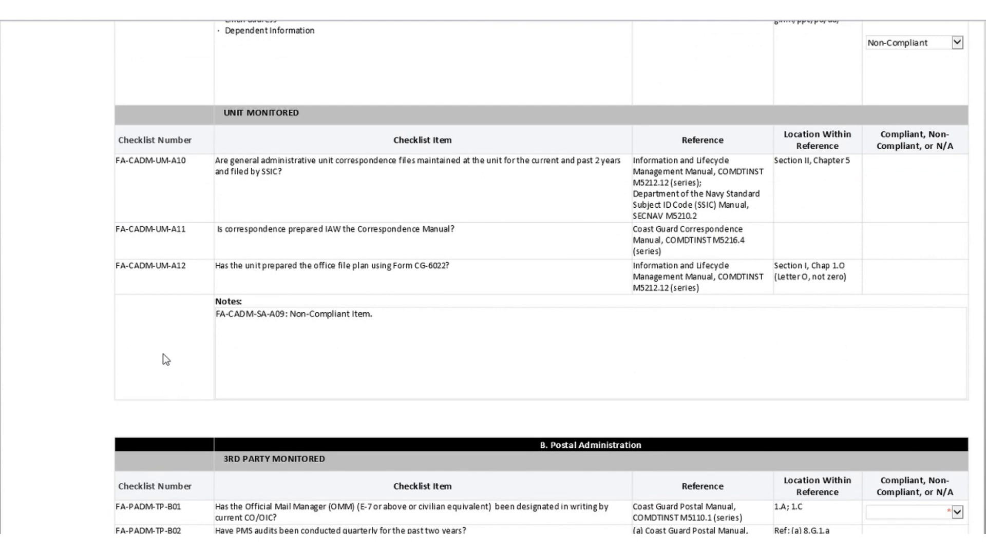
scroll(162, 357, "down", 2)
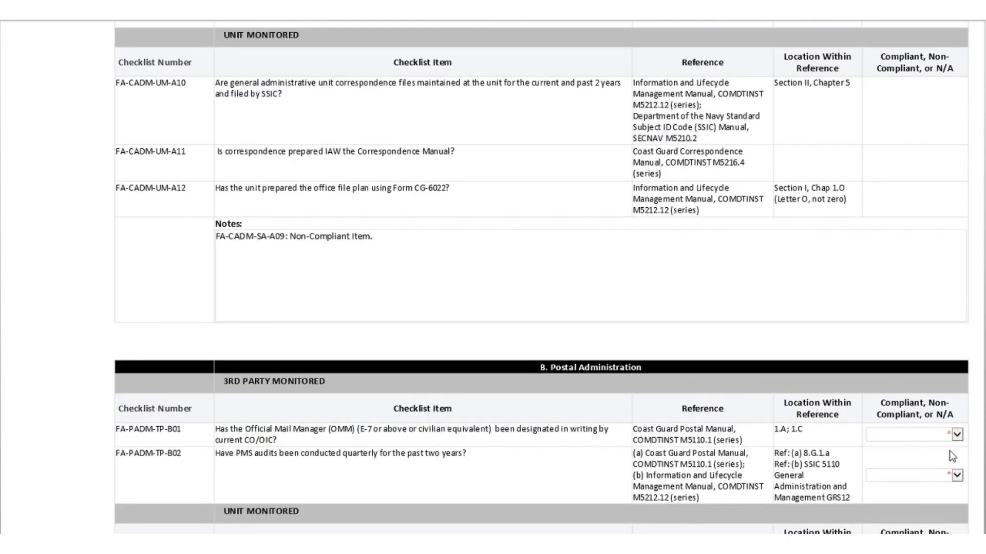
left_click(956, 474)
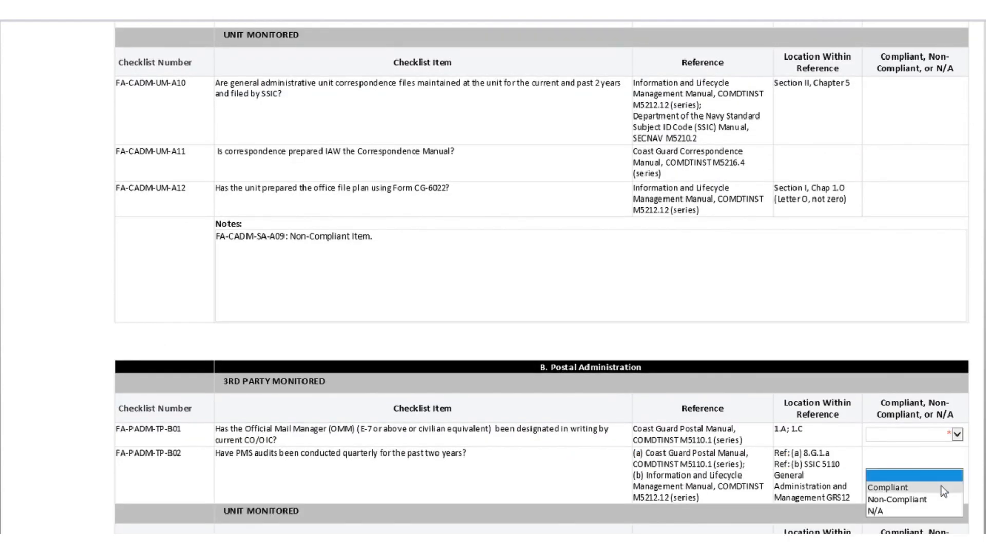
left_click(940, 486)
left_click(957, 437)
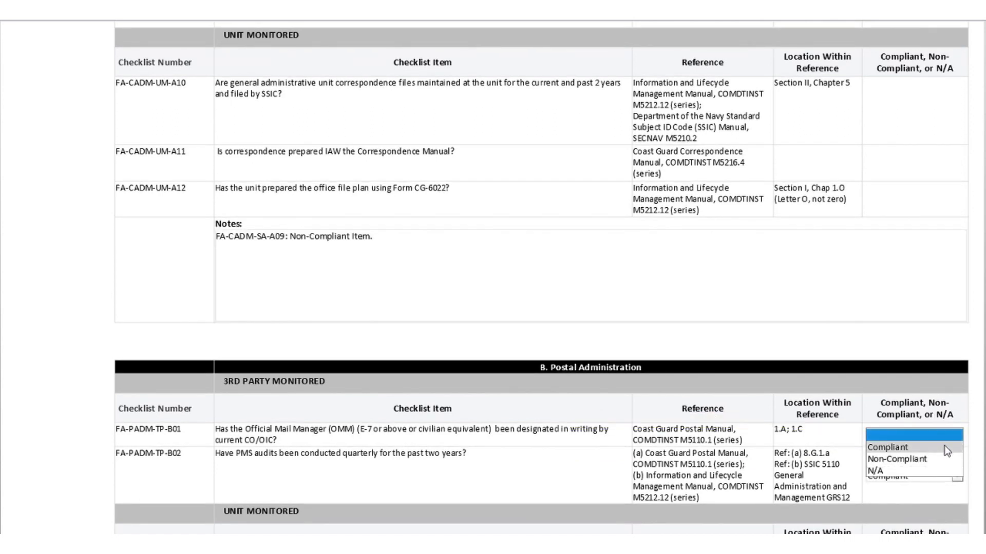
left_click(944, 445)
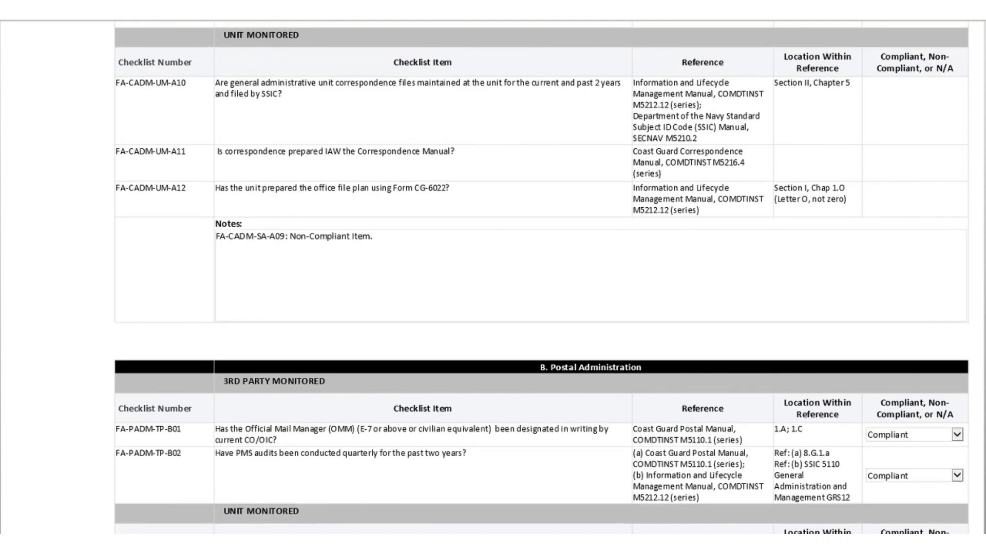
scroll(541, 277, "down", 20)
scroll(542, 277, "down", 20)
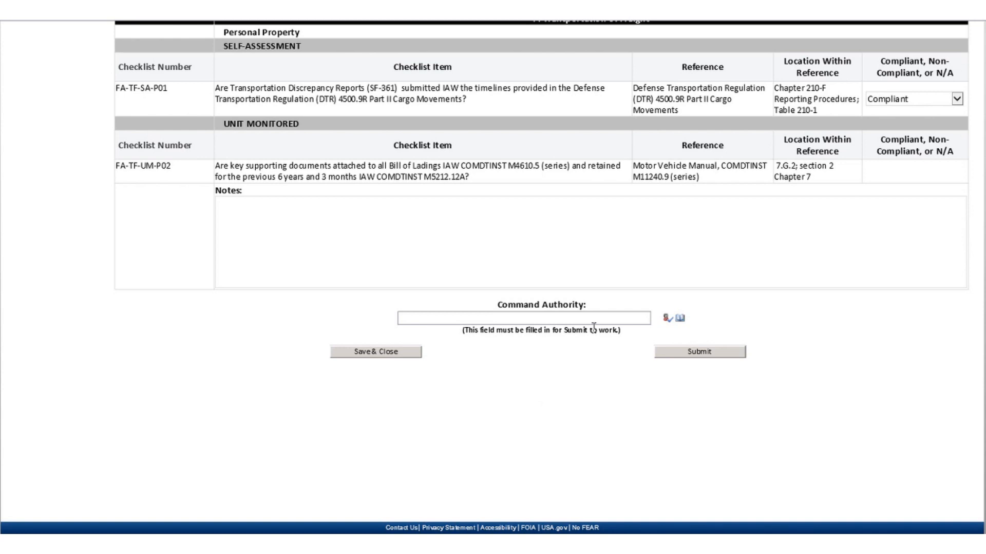
Search the people picker by full name and assign the second match as Command Authority.
left_click(681, 319)
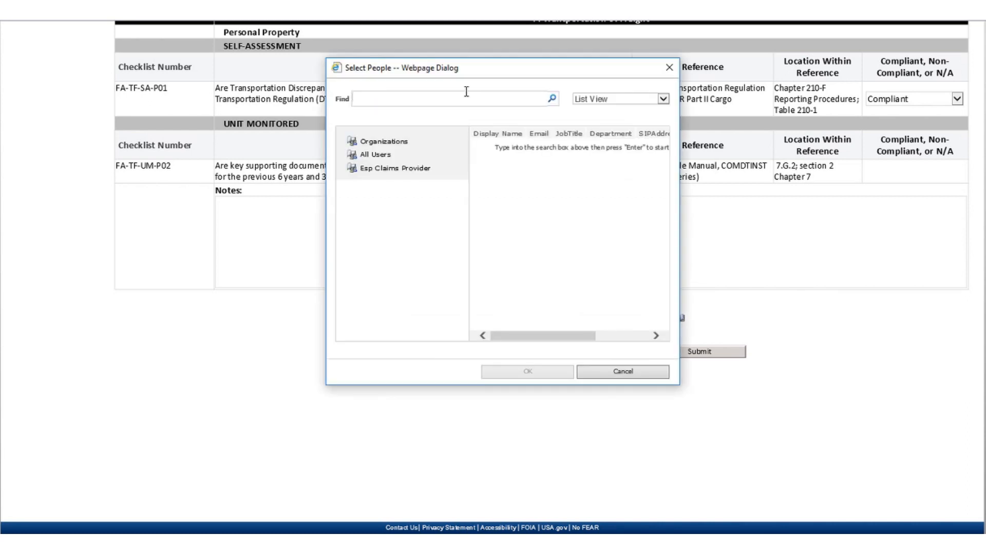
left_click(462, 93)
key("Return")
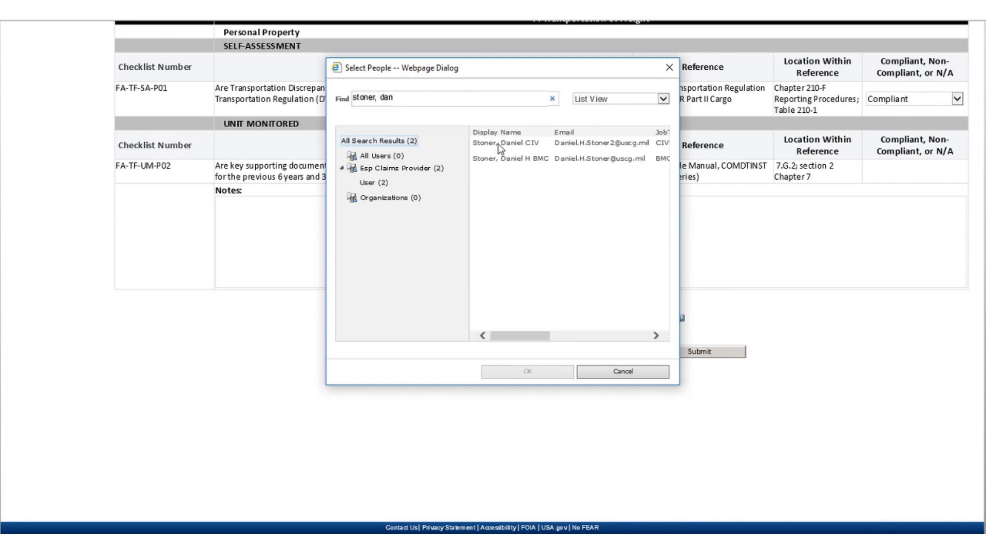
left_click(504, 159)
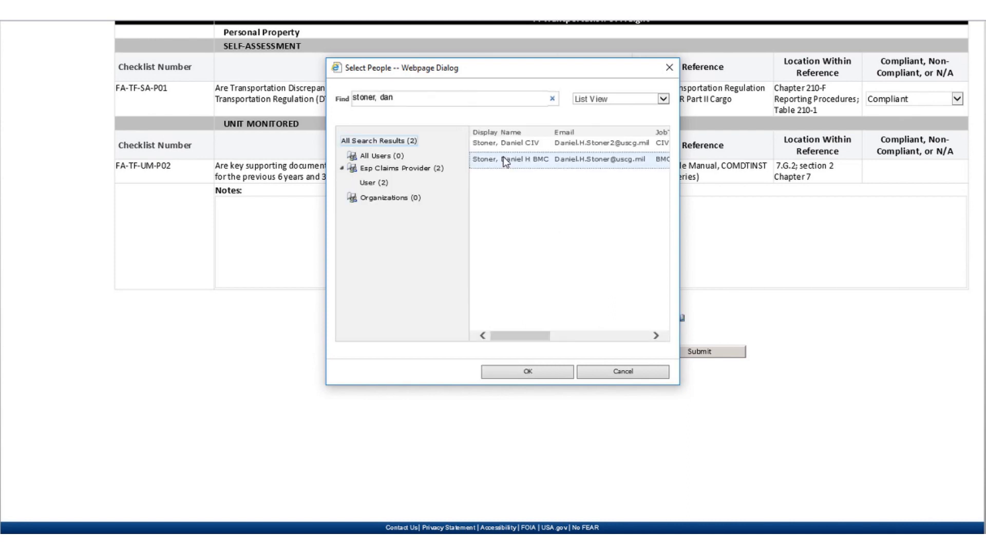
left_click(518, 375)
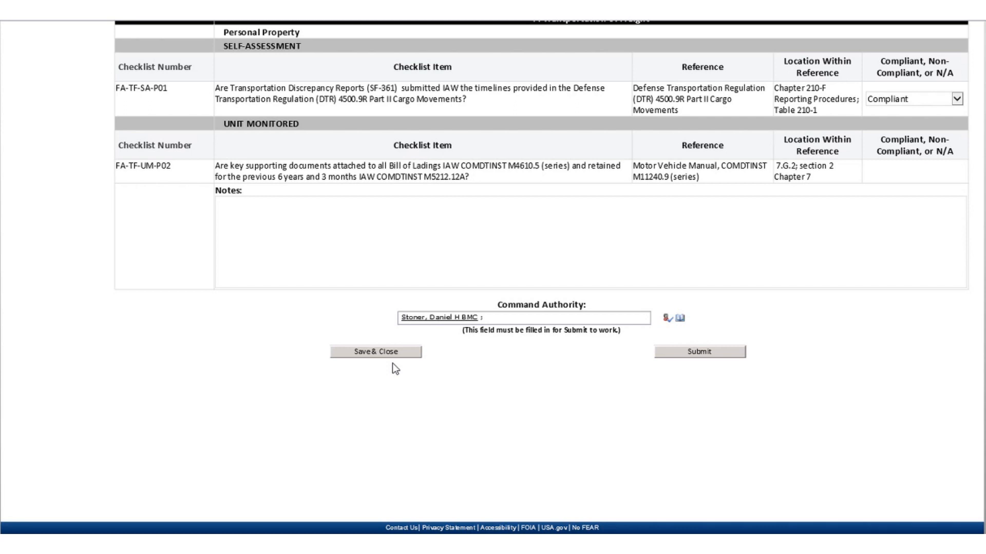
Submit the completed Finance and Admin checklist.
left_click(719, 352)
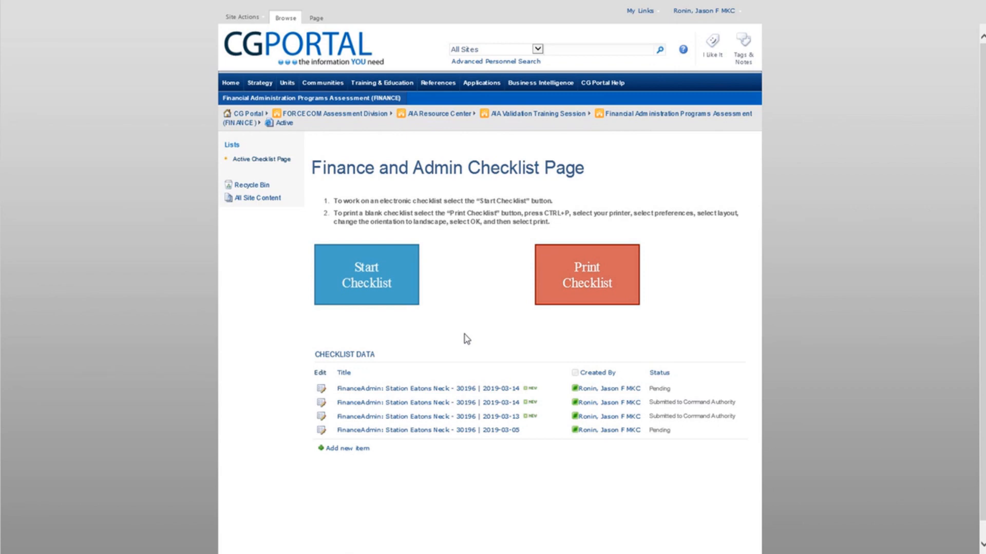
Review the full Checklist Data list, then go back to the AIA Resource Center page.
left_click(361, 357)
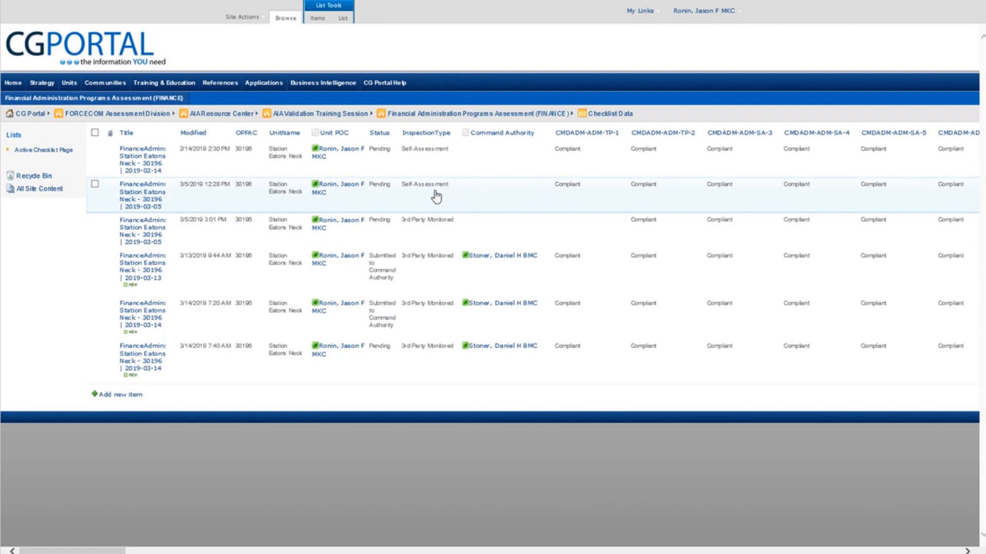
left_click(237, 117)
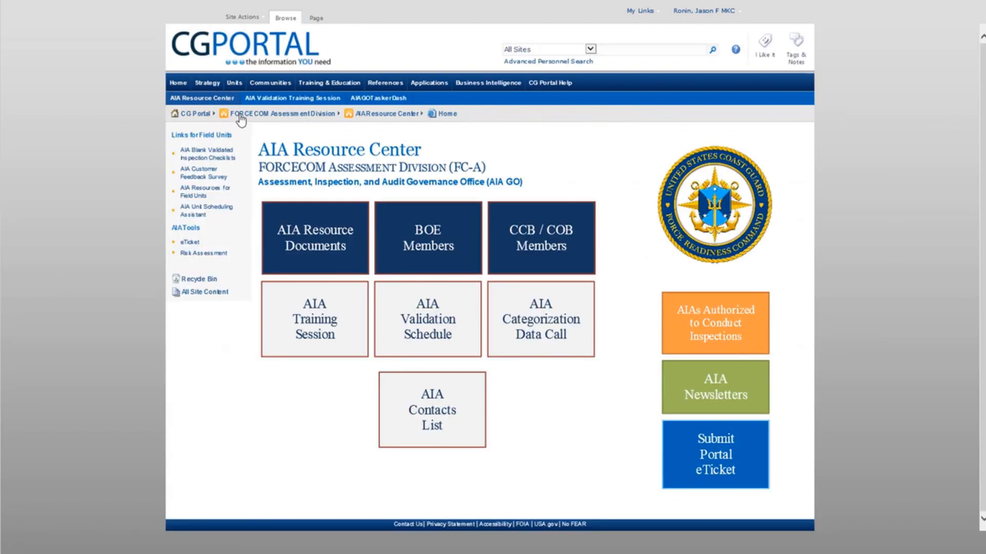